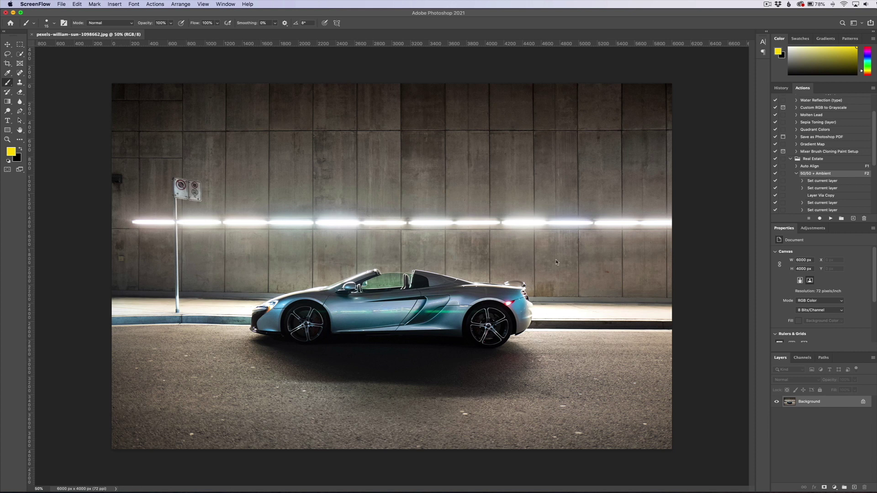
# Duplicate the Background layer and unlock the original layer beneath the copy
pyautogui.click(831, 405)
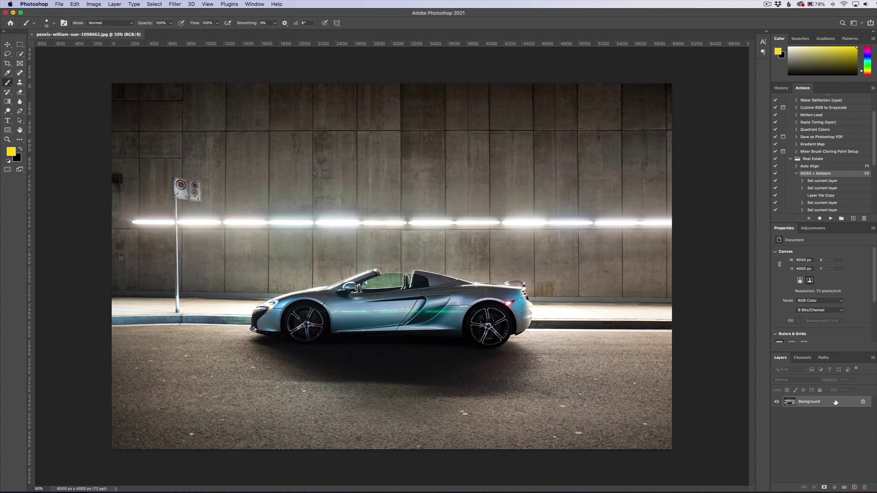
pyautogui.press('super+shift+n')
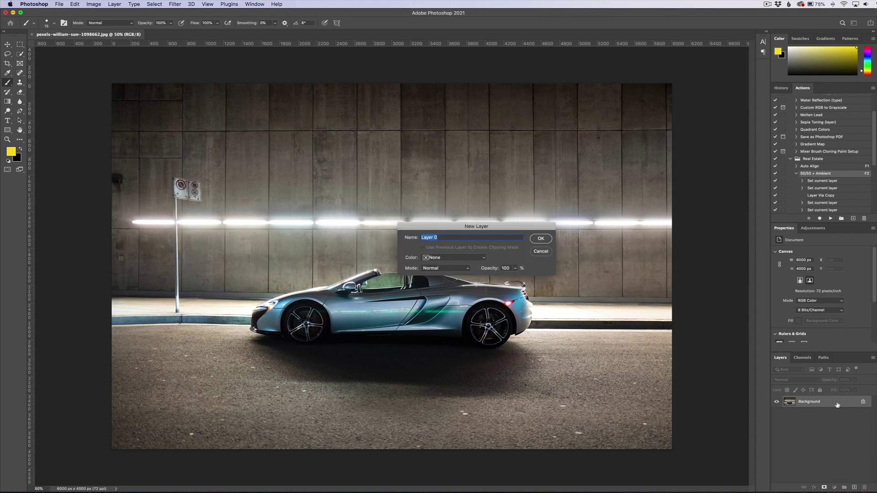
pyautogui.click(539, 252)
pyautogui.moveTo(836, 404); pyautogui.dragTo(855, 488)
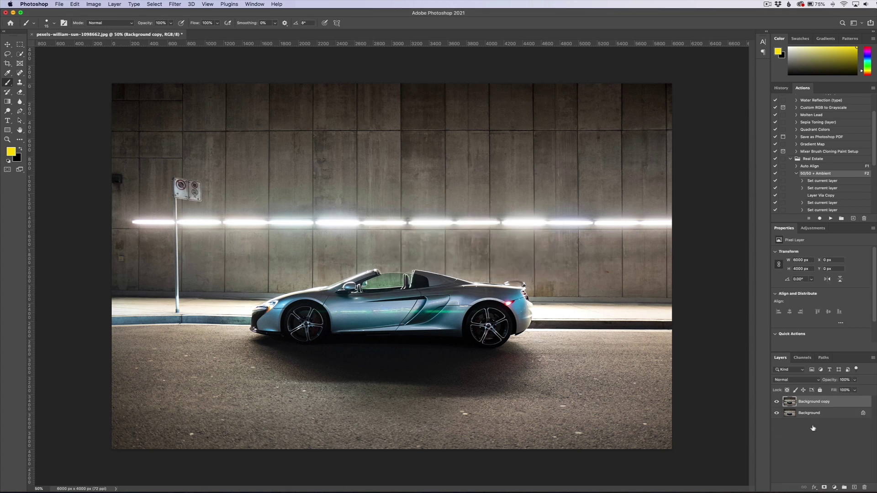
pyautogui.click(863, 413)
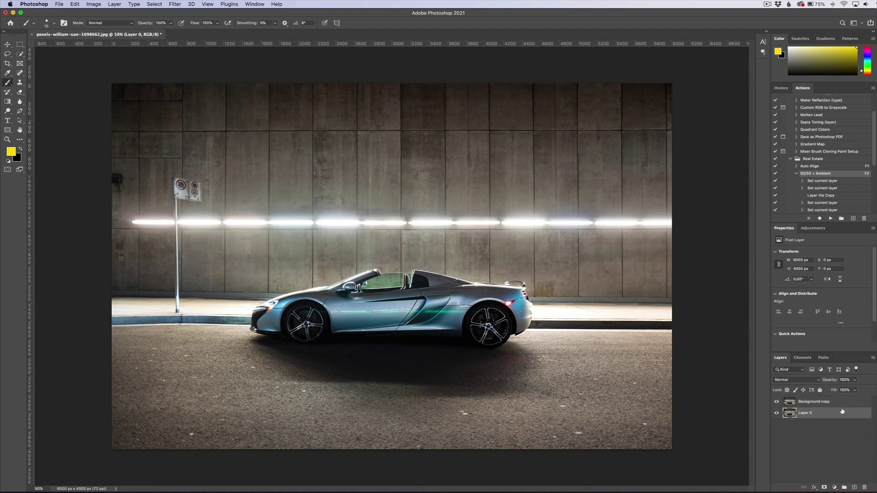
# Hide the Background copy and apply a Motion Blur to Layer 0 with angle 0° and distance 656 pixels
pyautogui.click(776, 402)
pyautogui.click(174, 4)
pyautogui.moveTo(206, 104)
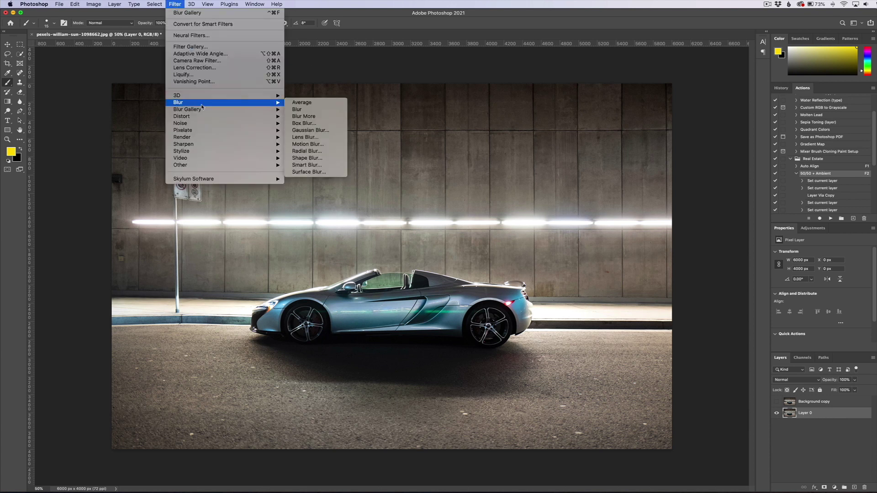
pyautogui.click(307, 144)
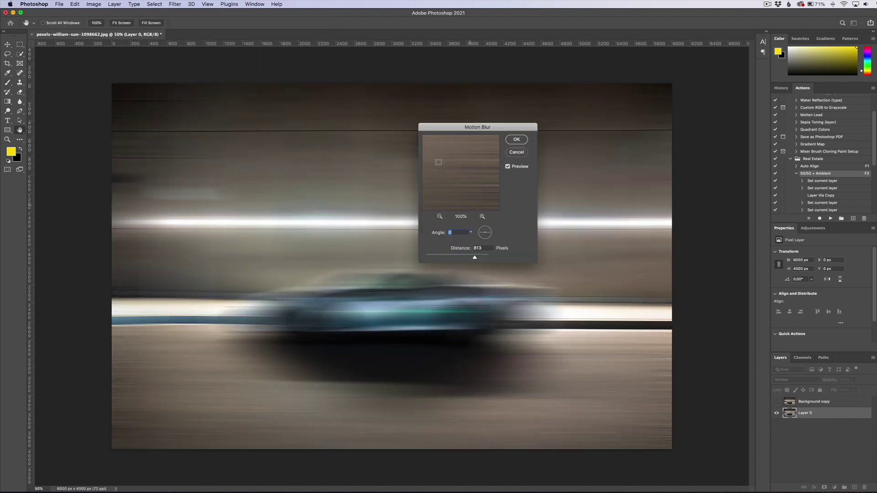
pyautogui.moveTo(489, 233)
pyautogui.mouseDown()
pyautogui.moveTo(487, 224)
pyautogui.moveTo(495, 232)
pyautogui.mouseUp()
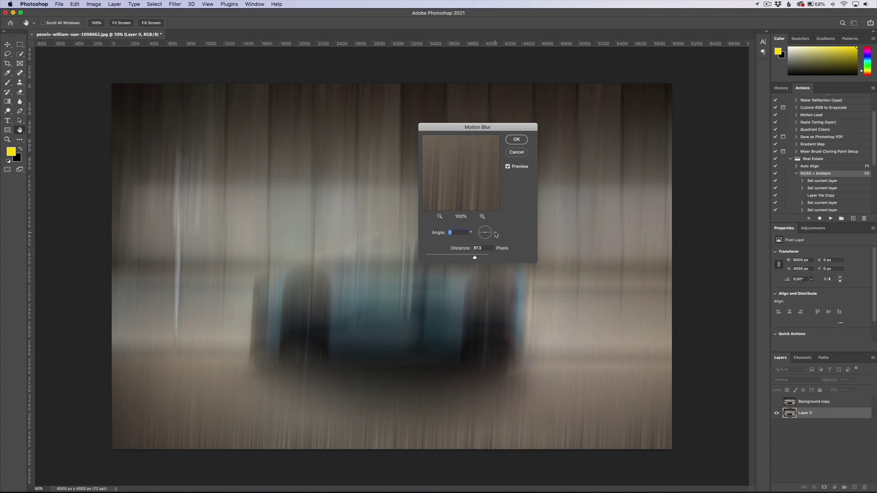
pyautogui.moveTo(475, 257)
pyautogui.mouseDown()
pyautogui.moveTo(462, 259)
pyautogui.moveTo(473, 259)
pyautogui.mouseUp()
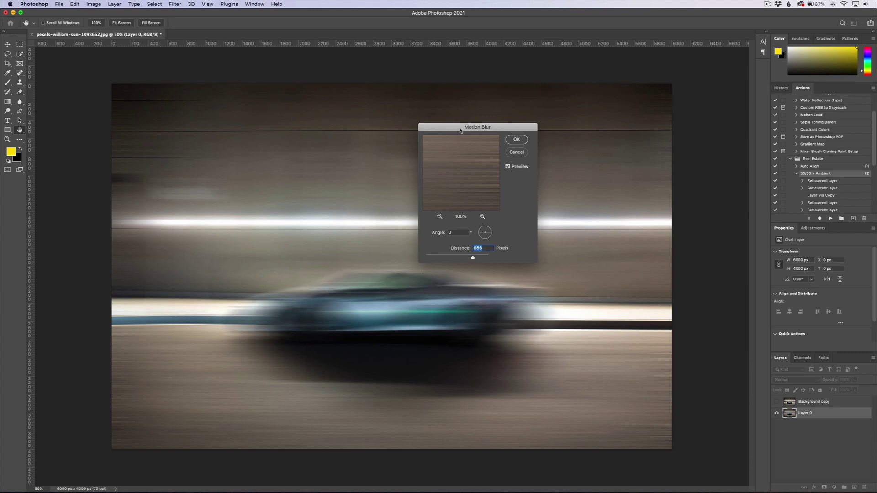
pyautogui.moveTo(461, 128); pyautogui.dragTo(632, 126)
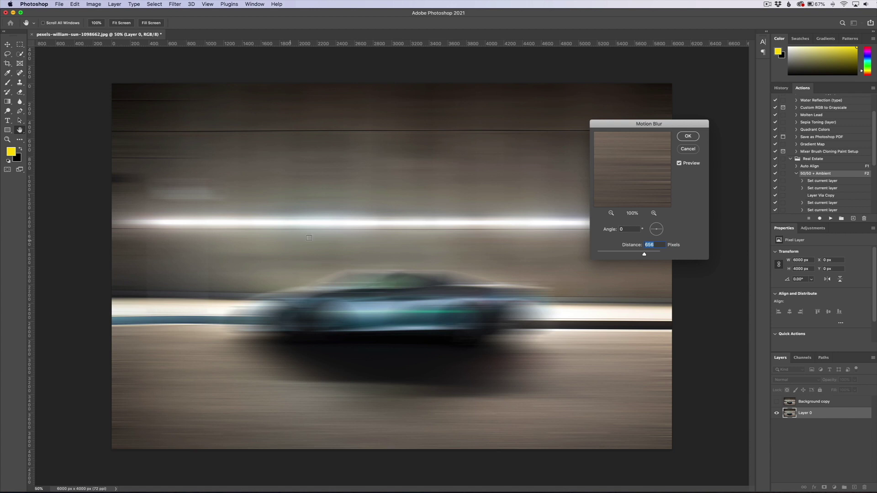
pyautogui.click(688, 137)
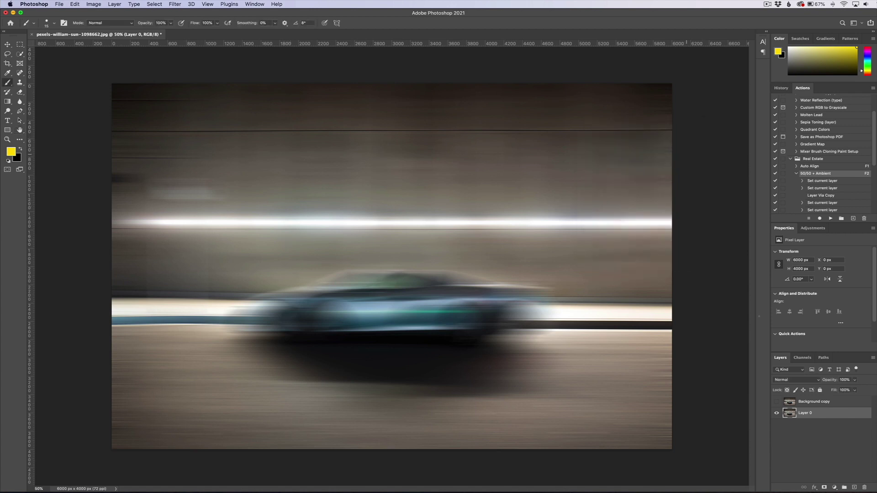
# Show the Background copy layer again and add a black layer mask that hides all of it
pyautogui.click(777, 402)
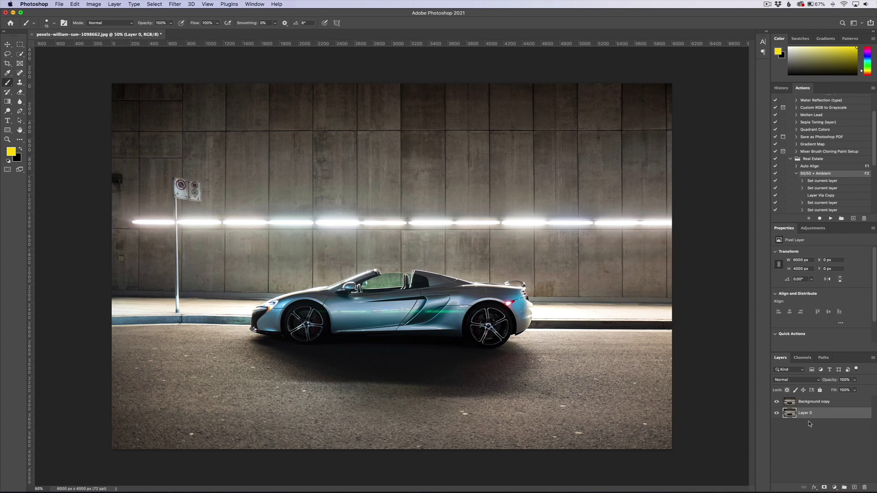
pyautogui.click(811, 405)
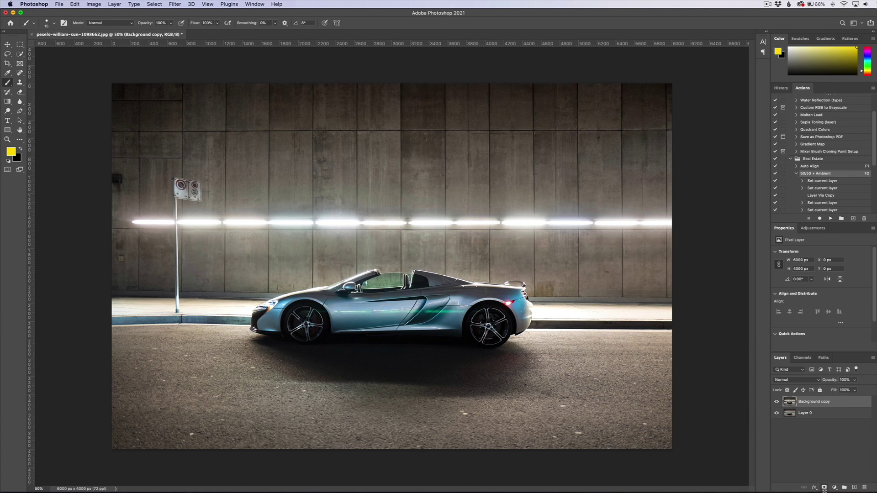
pyautogui.keyDown('alt'); pyautogui.click(824, 488); pyautogui.keyUp('alt')
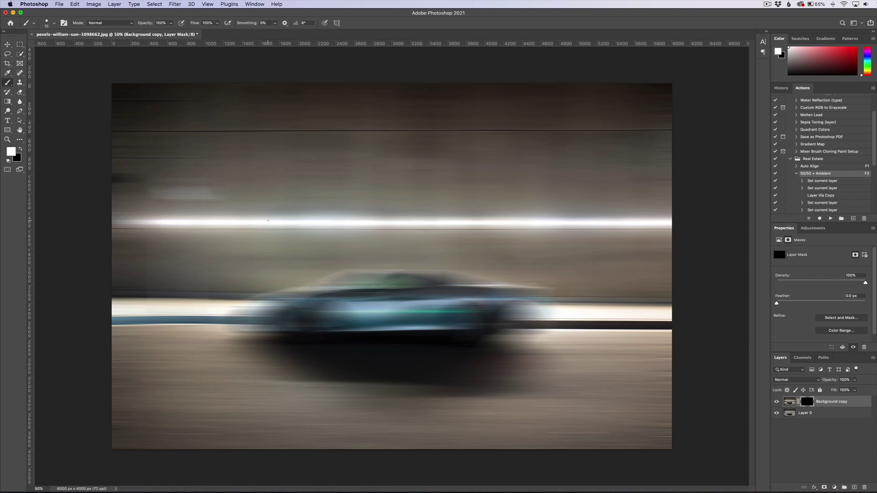
# Enlarge the brush to 1400 px and lower its hardness for softer edges
pyautogui.press(']')
pyautogui.press(']')
pyautogui.press(']')
pyautogui.press(']')
pyautogui.press(']')
pyautogui.press(']')
pyautogui.press(']')
pyautogui.press(']')
pyautogui.press(']')
pyautogui.press(']')
pyautogui.press(']')
pyautogui.press(']')
pyautogui.press(']')
pyautogui.press(']')
pyautogui.press(']')
pyautogui.press(']')
pyautogui.press(']')
pyautogui.press(']')
pyautogui.press(']')
pyautogui.press(']')
pyautogui.press(']')
pyautogui.click(55, 24)
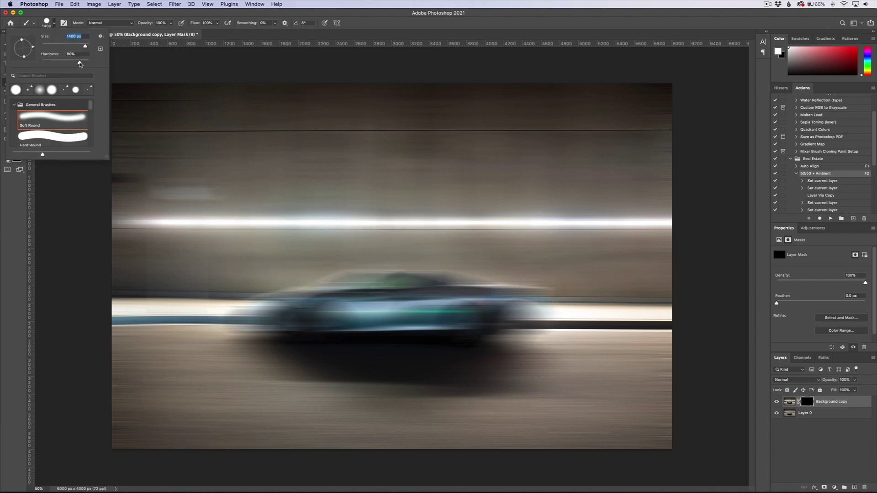
pyautogui.moveTo(79, 63); pyautogui.dragTo(48, 63)
pyautogui.click(226, 171)
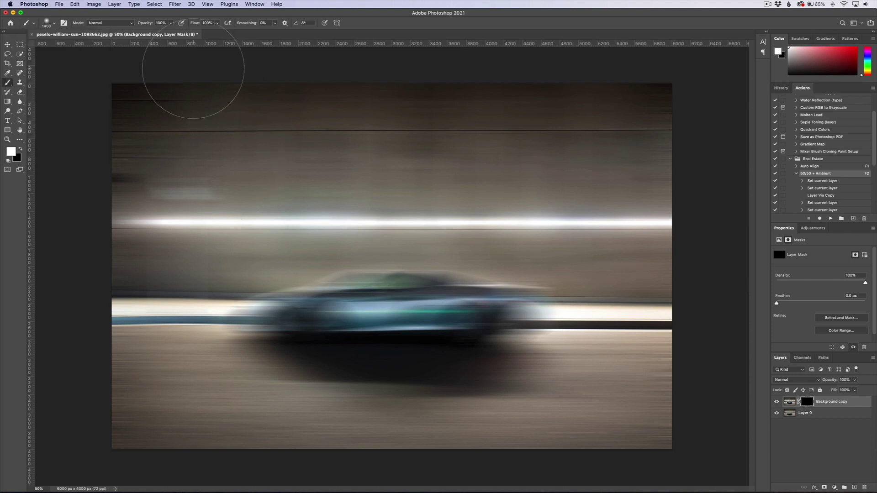
# Paint white over the car on the mask with a 900 px brush at 25% flow to reveal the sharp car
pyautogui.moveTo(197, 24); pyautogui.dragTo(168, 27)
pyautogui.press('[')
pyautogui.press('[')
pyautogui.press('[')
pyautogui.press('[')
pyautogui.press('[')
pyautogui.moveTo(470, 319)
pyautogui.mouseDown()
pyautogui.moveTo(439, 315)
pyautogui.moveTo(491, 327)
pyautogui.moveTo(420, 306)
pyautogui.moveTo(425, 288)
pyautogui.moveTo(365, 292)
pyautogui.moveTo(376, 309)
pyautogui.moveTo(331, 308)
pyautogui.moveTo(308, 328)
pyautogui.moveTo(475, 342)
pyautogui.moveTo(527, 310)
pyautogui.moveTo(484, 322)
pyautogui.mouseUp()
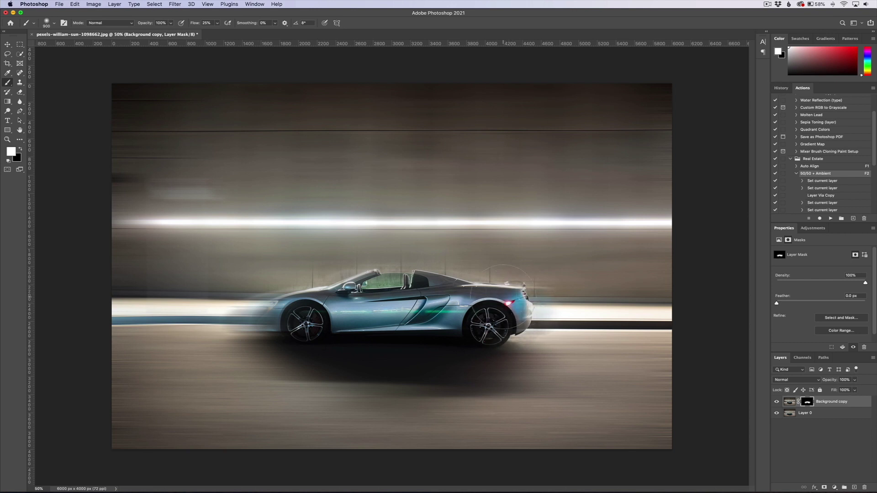
pyautogui.moveTo(349, 292)
pyautogui.mouseDown()
pyautogui.moveTo(315, 334)
pyautogui.moveTo(256, 320)
pyautogui.moveTo(274, 328)
pyautogui.moveTo(269, 322)
pyautogui.mouseUp()
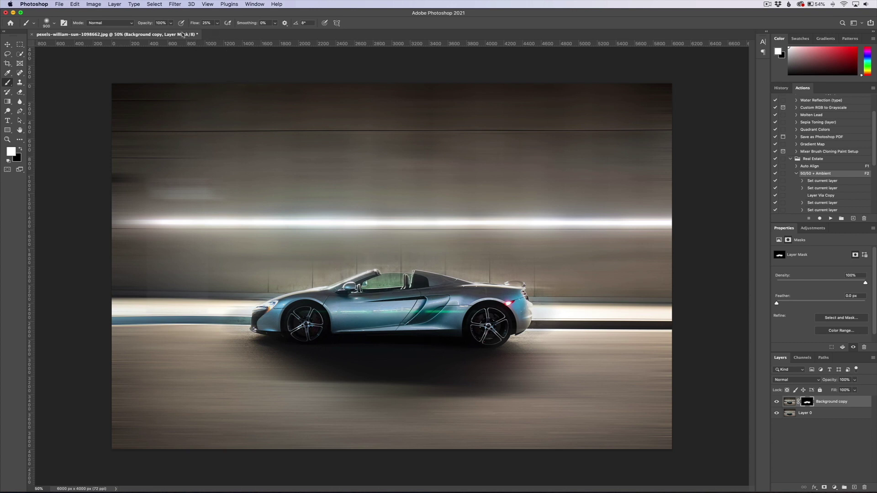
# Paint black on the mask around the car's front with a 300 px brush at 10% flow to blur the surrounding road and wall
pyautogui.moveTo(194, 26); pyautogui.dragTo(188, 25)
pyautogui.press('[')
pyautogui.press('[')
pyautogui.press('[')
pyautogui.press('[')
pyautogui.press('[')
pyautogui.press('[')
pyautogui.scroll(5, 268, 361)
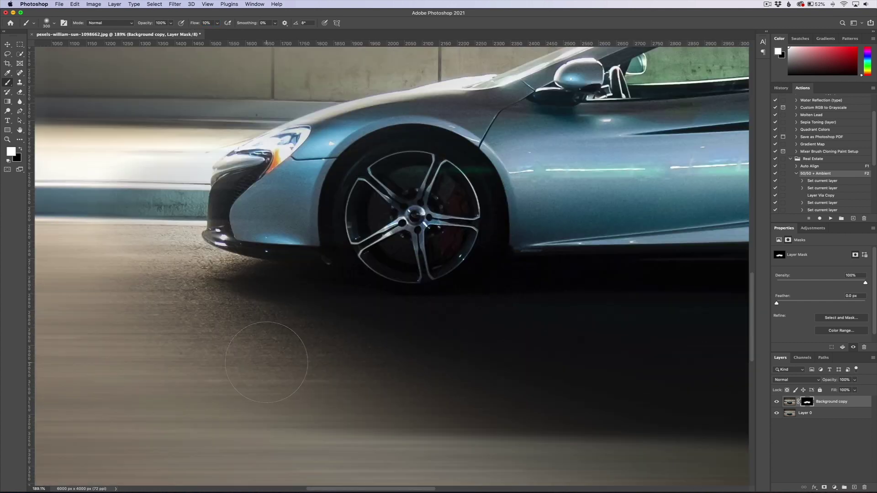
pyautogui.press('x')
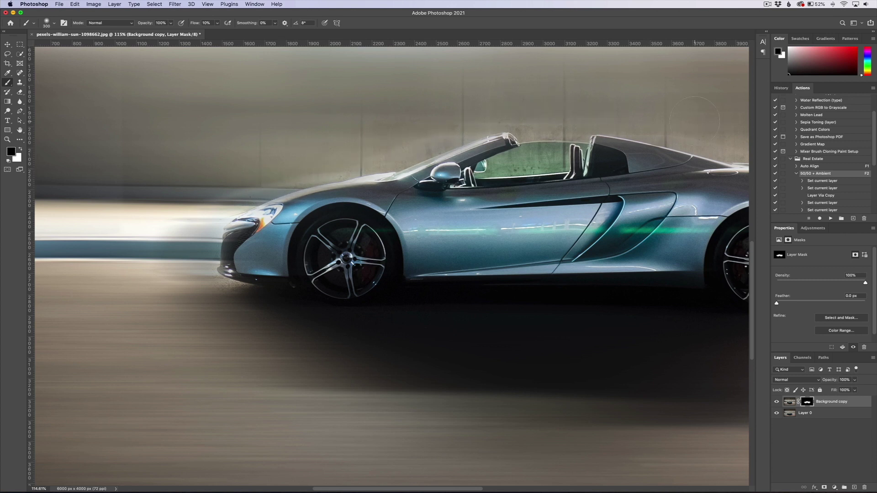
# Refine the mask around the car's roof, rear and rear wheel with a black 250 px brush at 10% flow
pyautogui.hscroll(10, 694, 121)
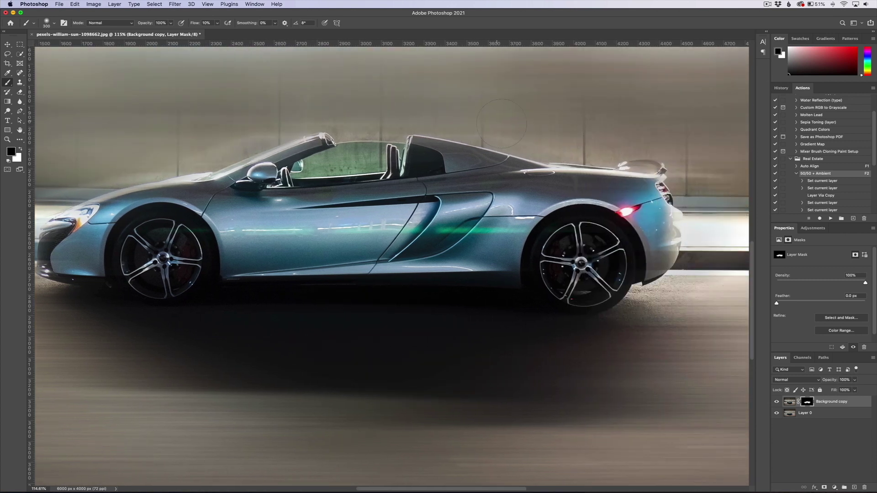
pyautogui.press('x')
pyautogui.press('x')
pyautogui.press(']')
pyautogui.press(']')
pyautogui.hscroll(3, 677, 277)
pyautogui.press(']')
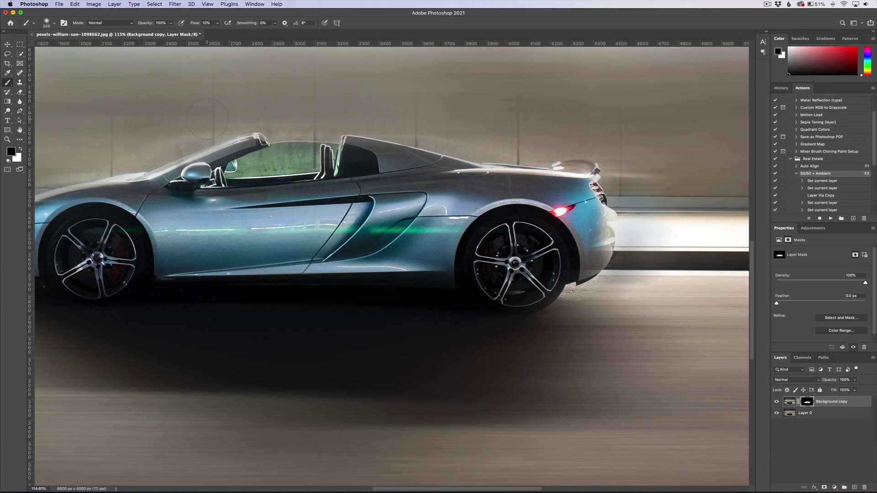
pyautogui.press('super+0')
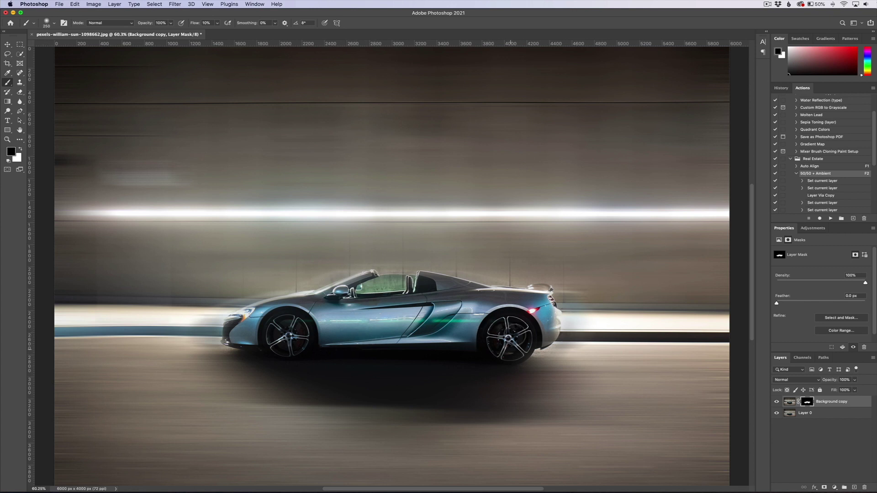
pyautogui.moveTo(497, 351); pyautogui.dragTo(502, 352)
# Stamp both layers into a new merged layer on top, keeping the originals, and hide the two layers below it
pyautogui.keyDown('shift'); pyautogui.click(826, 416); pyautogui.keyUp('shift')
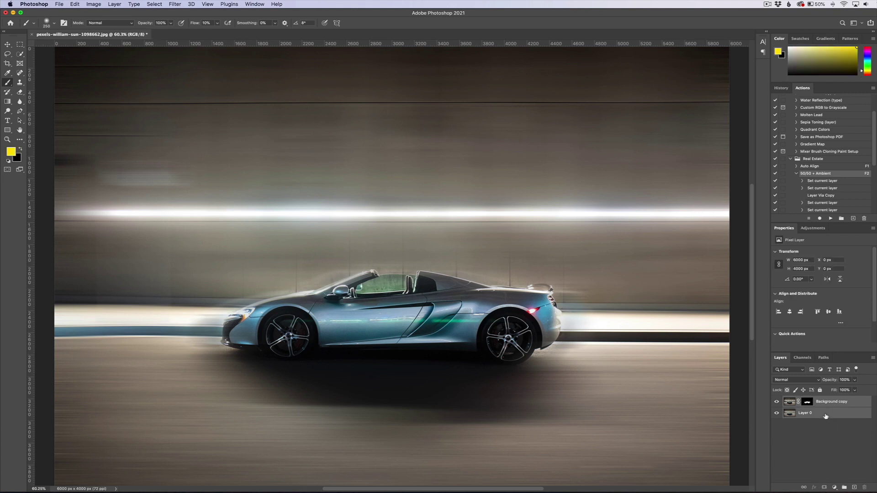
pyautogui.click(873, 359)
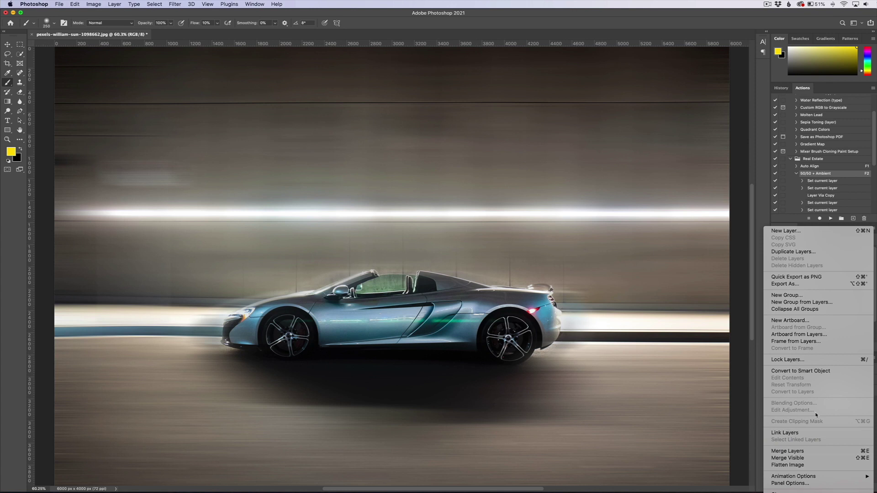
pyautogui.keyDown('alt'); pyautogui.click(800, 459); pyautogui.keyUp('alt')
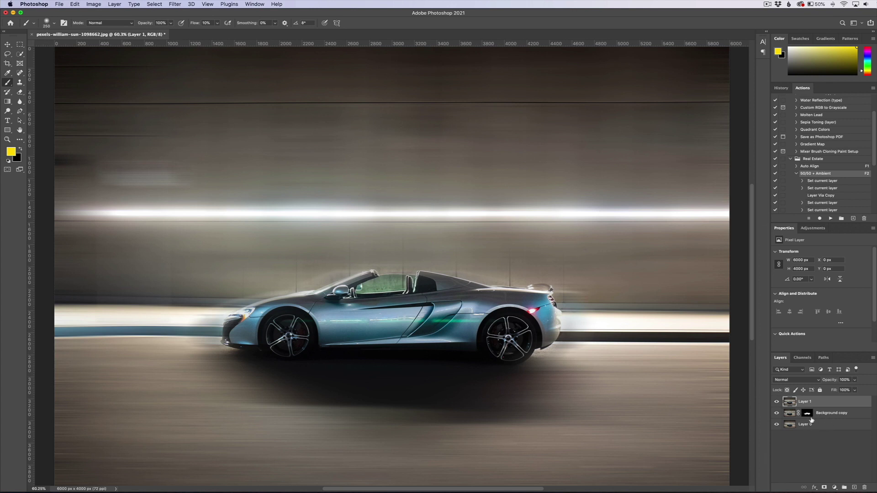
pyautogui.click(777, 413)
pyautogui.click(777, 425)
pyautogui.click(777, 402)
pyautogui.click(777, 402)
# Start a Spin Blur on the merged layer and fit its ring to the car's rear wheel
pyautogui.click(176, 5)
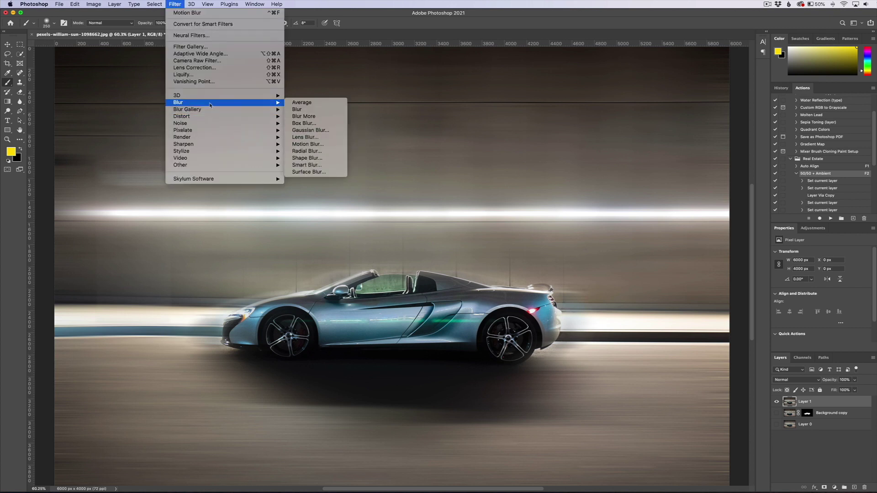
pyautogui.moveTo(201, 112)
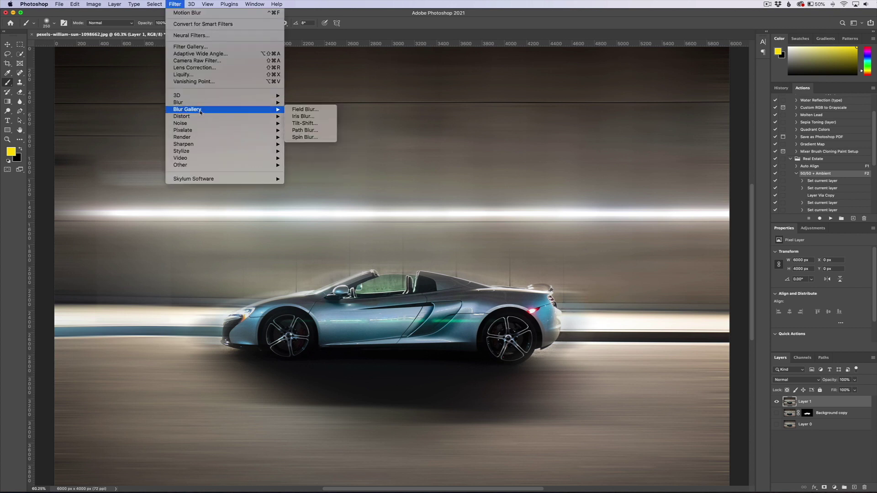
pyautogui.click(307, 136)
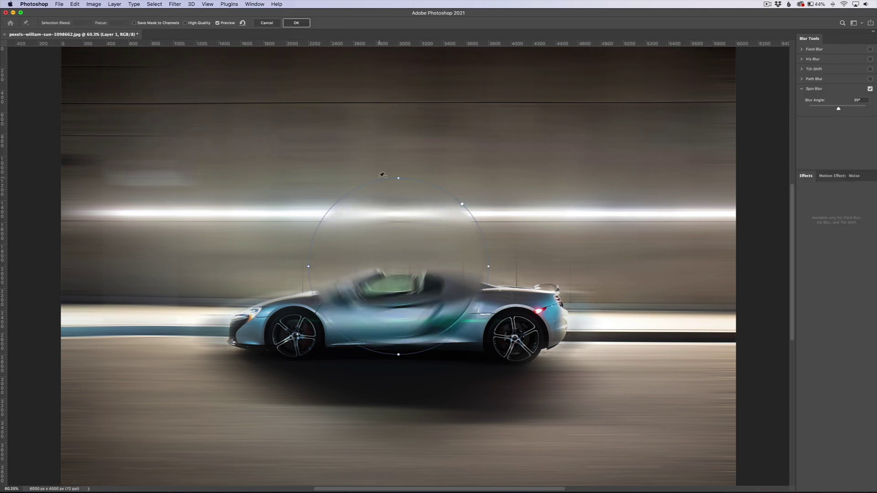
pyautogui.moveTo(405, 262); pyautogui.dragTo(515, 339)
pyautogui.moveTo(516, 252); pyautogui.dragTo(517, 313)
pyautogui.moveTo(427, 335); pyautogui.dragTo(495, 337)
pyautogui.moveTo(514, 367); pyautogui.dragTo(514, 361)
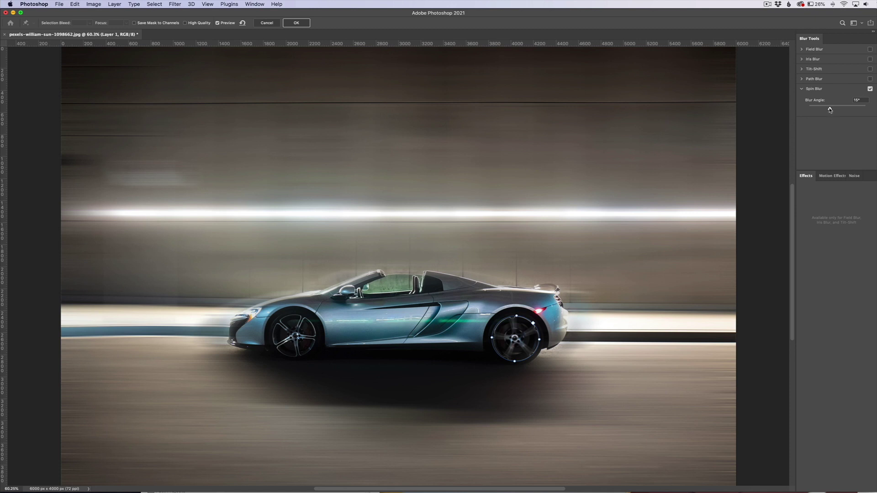
# Set the rear wheel's spin blur angle to 40° and apply the blur
pyautogui.moveTo(830, 109); pyautogui.dragTo(848, 110)
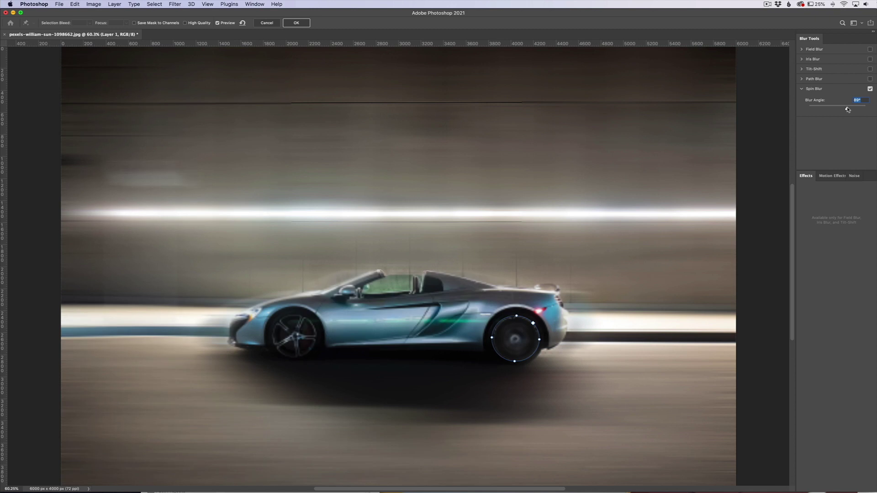
pyautogui.moveTo(848, 110)
pyautogui.mouseDown()
pyautogui.moveTo(863, 109)
pyautogui.moveTo(838, 109)
pyautogui.mouseUp()
pyautogui.moveTo(840, 109); pyautogui.dragTo(840, 109)
pyautogui.moveTo(840, 108); pyautogui.dragTo(841, 109)
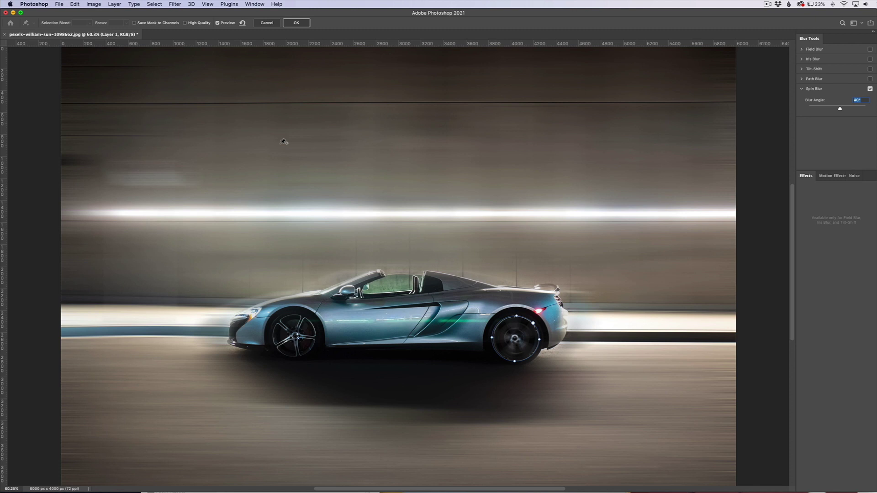
pyautogui.click(297, 23)
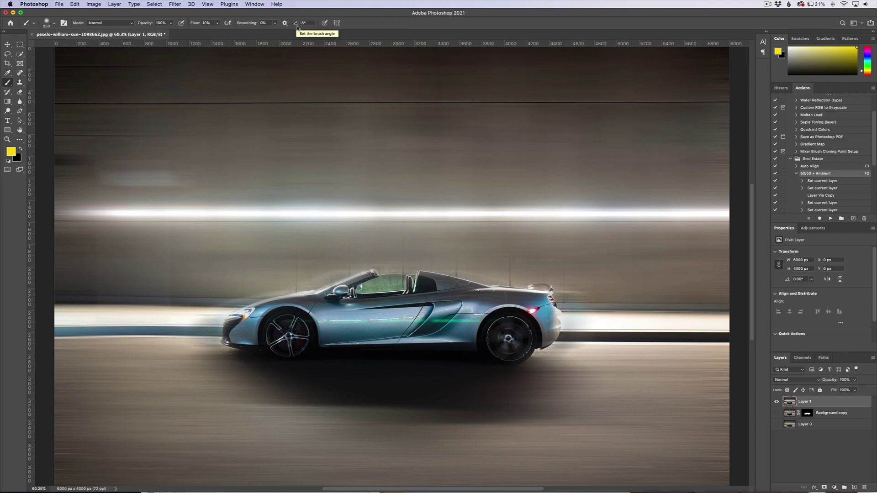
# Start a second Spin Blur on the merged layer and fit its ring to the car's front wheel
pyautogui.click(175, 4)
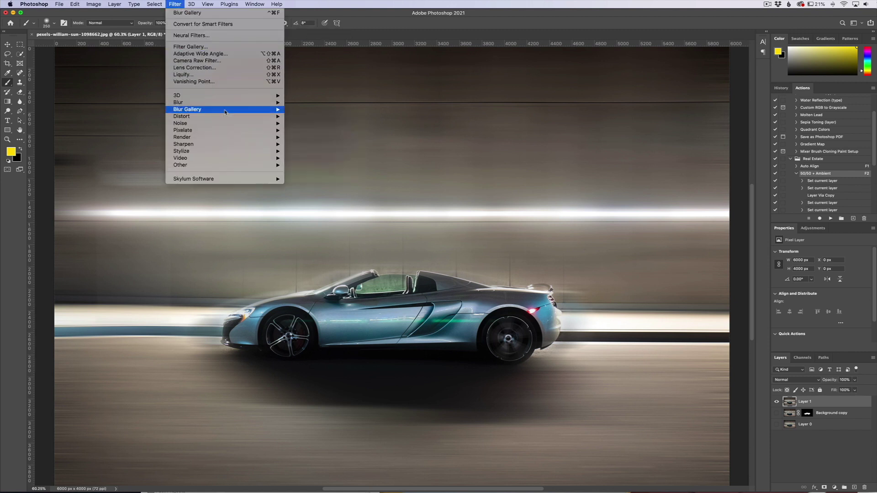
pyautogui.moveTo(227, 110)
pyautogui.click(309, 138)
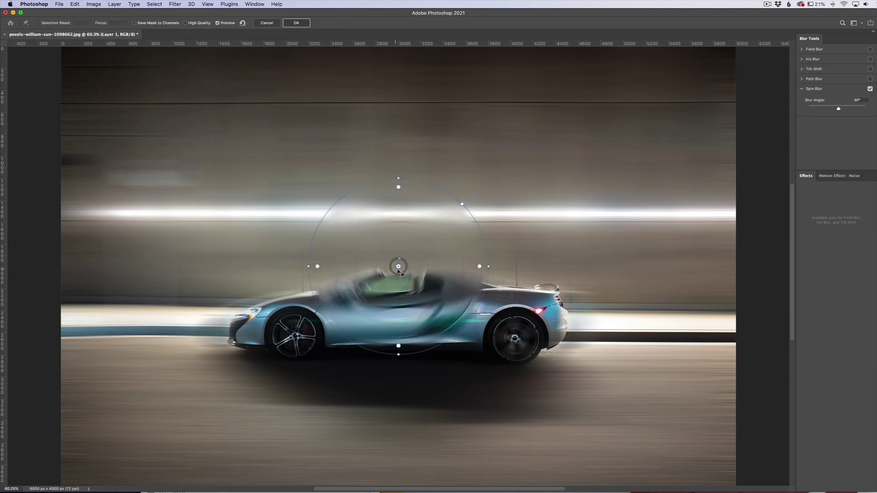
pyautogui.moveTo(399, 266); pyautogui.dragTo(293, 335)
pyautogui.moveTo(294, 255); pyautogui.dragTo(293, 314)
pyautogui.moveTo(384, 333); pyautogui.dragTo(315, 333)
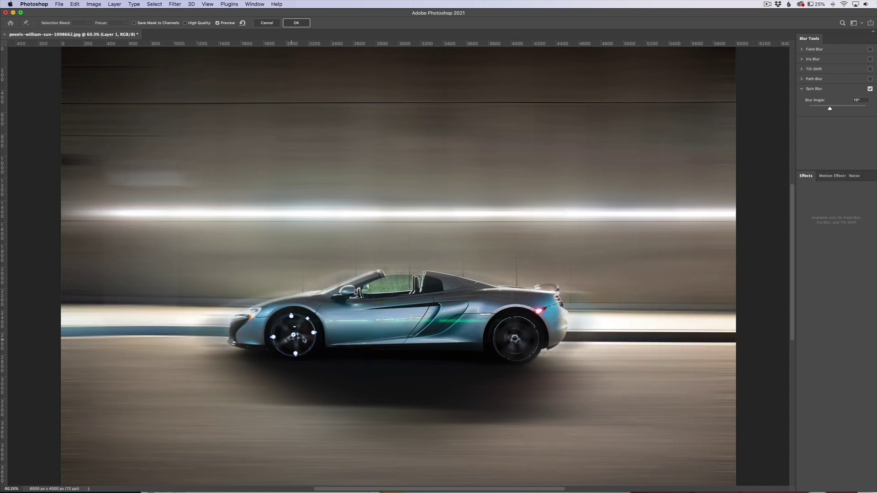
# Set the front wheel's spin blur angle to 40°, fine-tune the ring's position and shape, and apply the blur
pyautogui.moveTo(830, 110); pyautogui.dragTo(840, 110)
pyautogui.click(857, 100)
pyautogui.write('40')
pyautogui.press('Return')
pyautogui.moveTo(294, 337); pyautogui.dragTo(297, 337)
pyautogui.moveTo(311, 317); pyautogui.dragTo(315, 321)
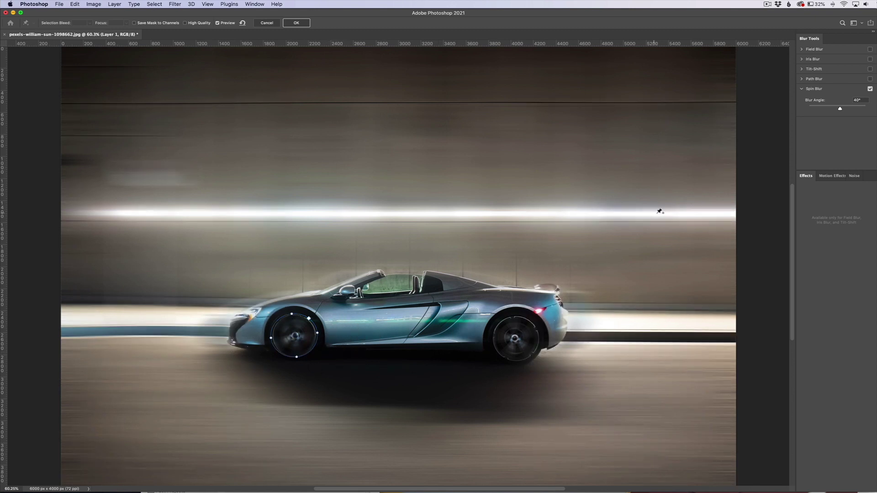
pyautogui.click(296, 23)
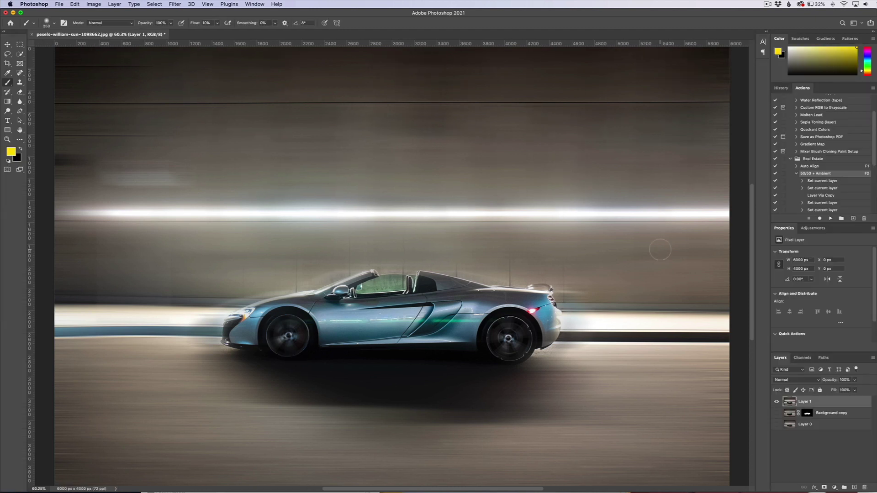